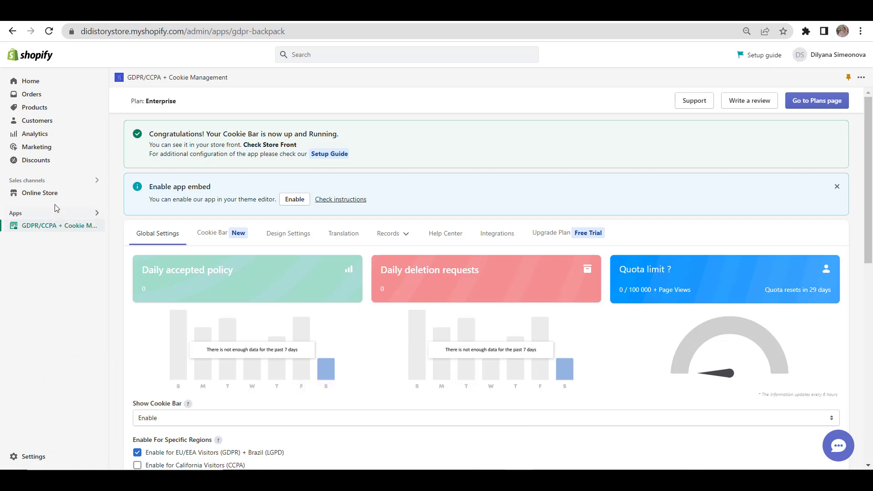
# Open the Privacy Policy page from Online Store > Pages and view it live on the storefront
pyautogui.click(40, 193)
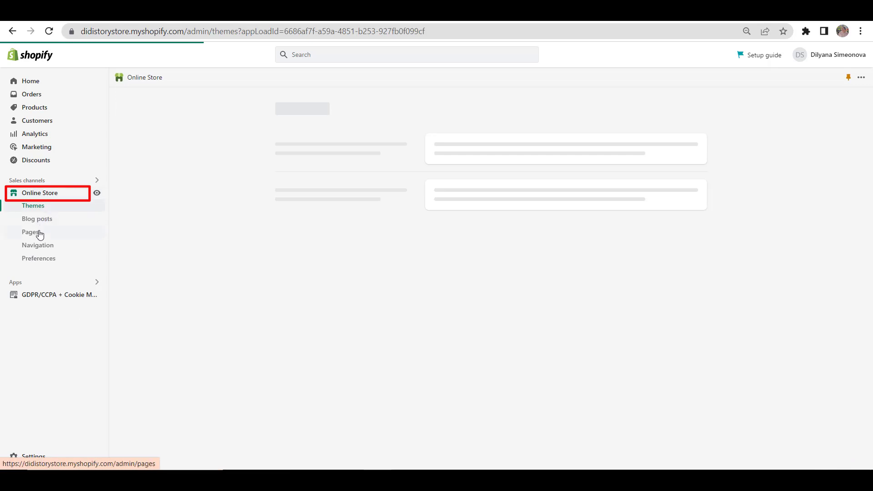
pyautogui.click(30, 232)
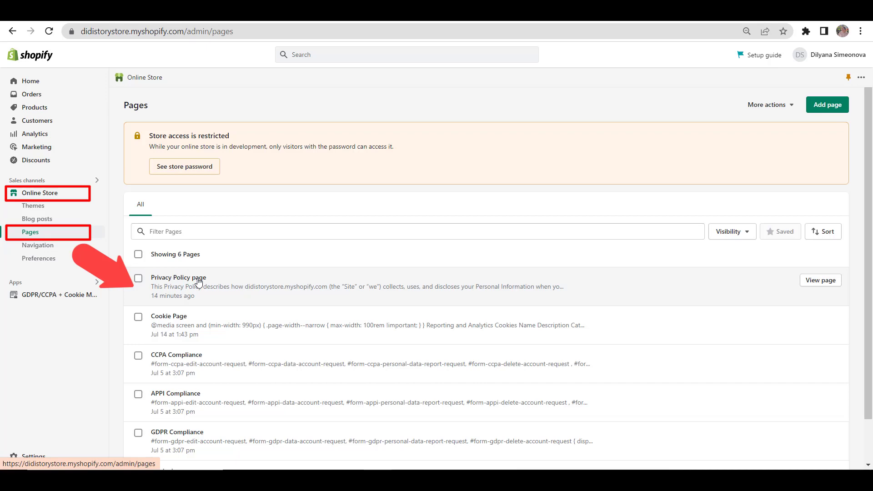
pyautogui.click(198, 278)
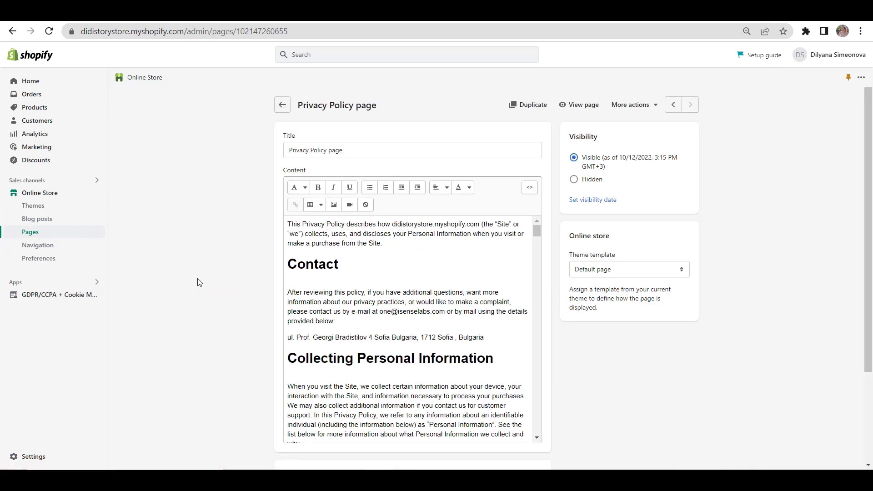
pyautogui.click(579, 105)
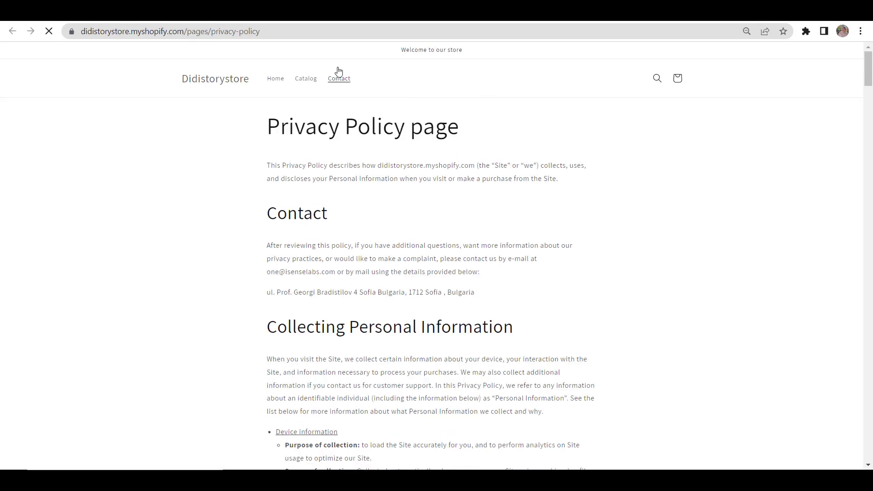
# Select the Privacy Policy page's storefront web address to copy it
pyautogui.click(275, 36)
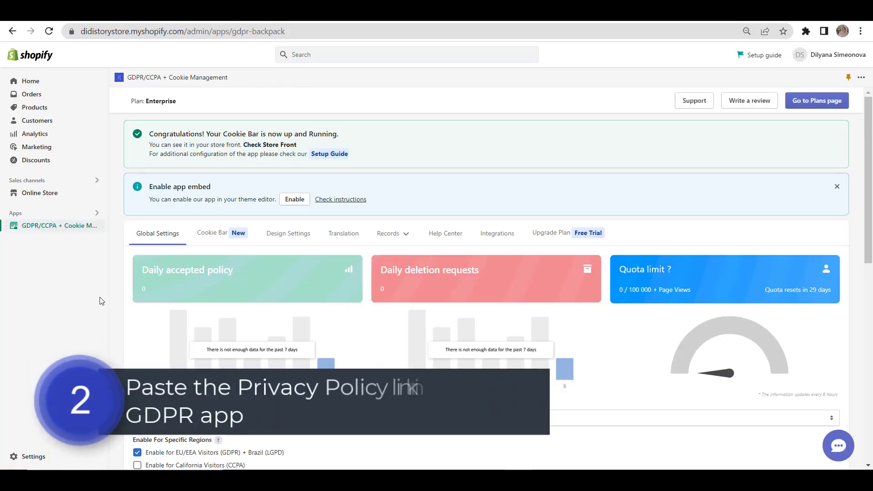
# Replace the cookie bar's Privacy Policy Link with the /pages/privacy-policy URL and save
pyautogui.click(243, 242)
pyautogui.click(250, 328)
pyautogui.scroll(-3, 250, 328)
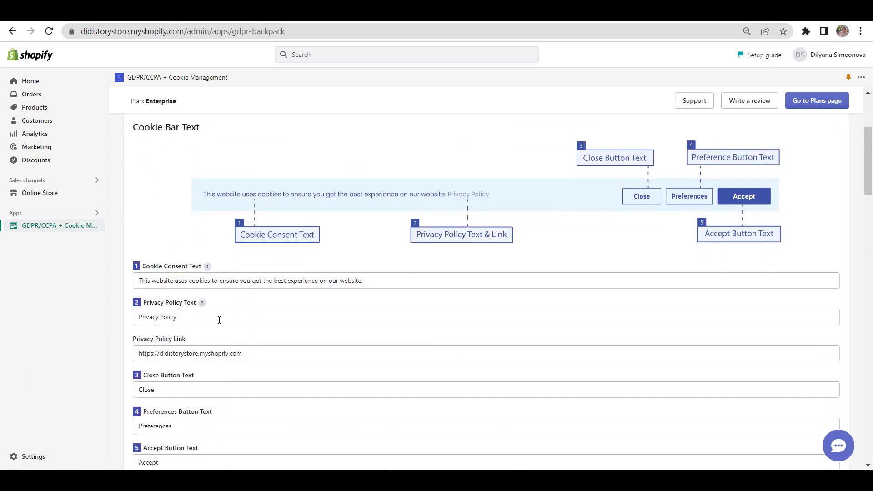
pyautogui.scroll(-2, 245, 320)
pyautogui.moveTo(283, 296); pyautogui.dragTo(119, 296)
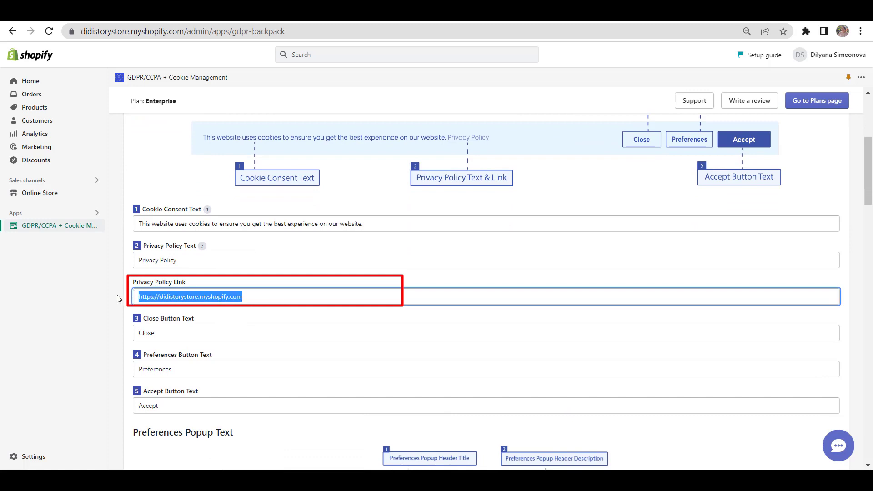
pyautogui.write('https://didistorystore.myshopify.com/pages/privacy-policy')
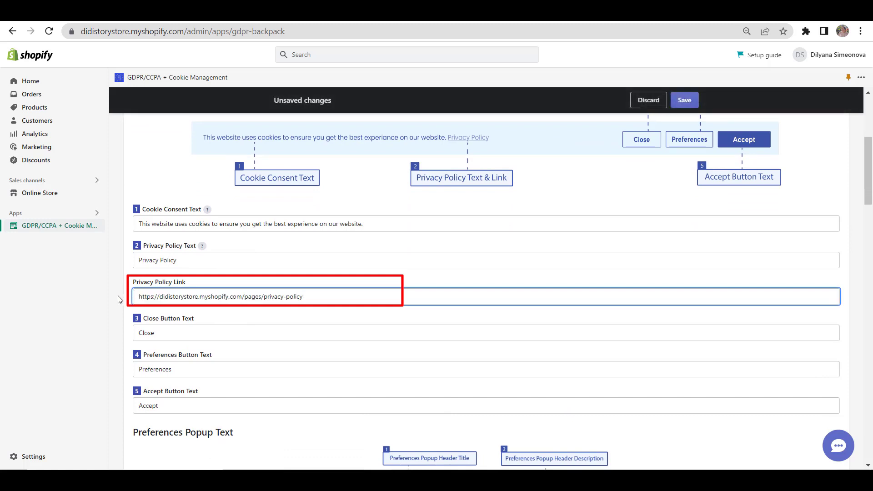
pyautogui.click(685, 101)
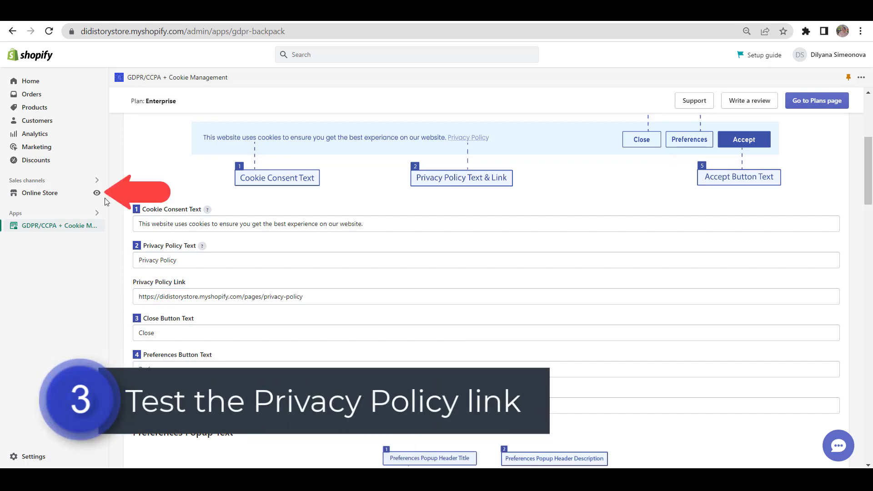
# Open the live storefront and follow the cookie banner's Privacy Policy link
pyautogui.click(99, 193)
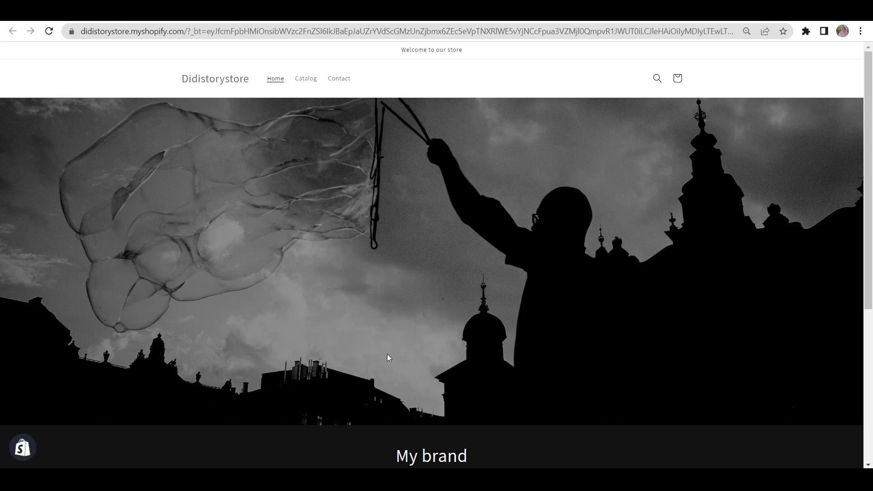
pyautogui.click(331, 454)
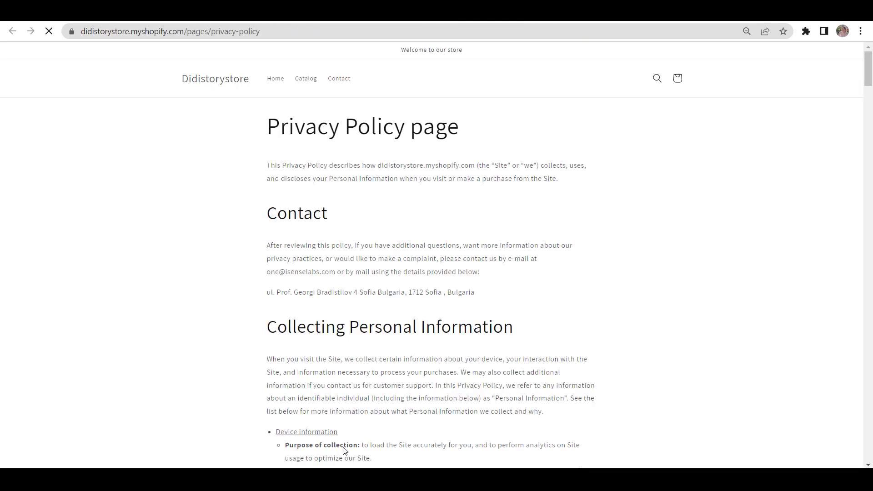